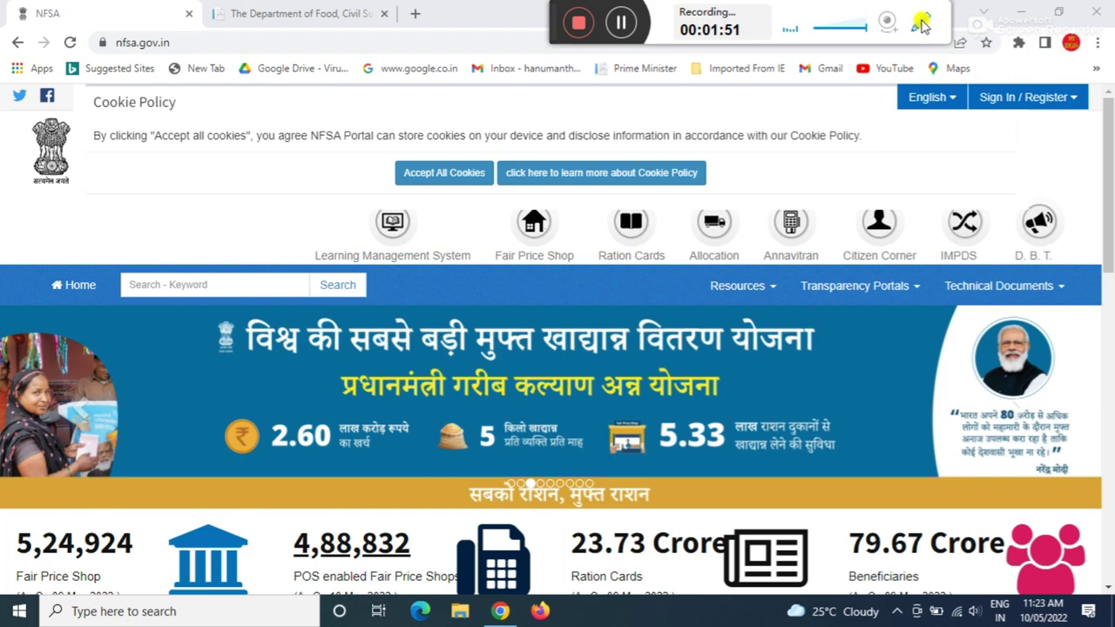
Step: Mark the Accept All Cookies option with a red arrow and accept the portal's cookies
left_click(921, 24)
left_click(871, 66)
left_click_drag(200, 198, 381, 181)
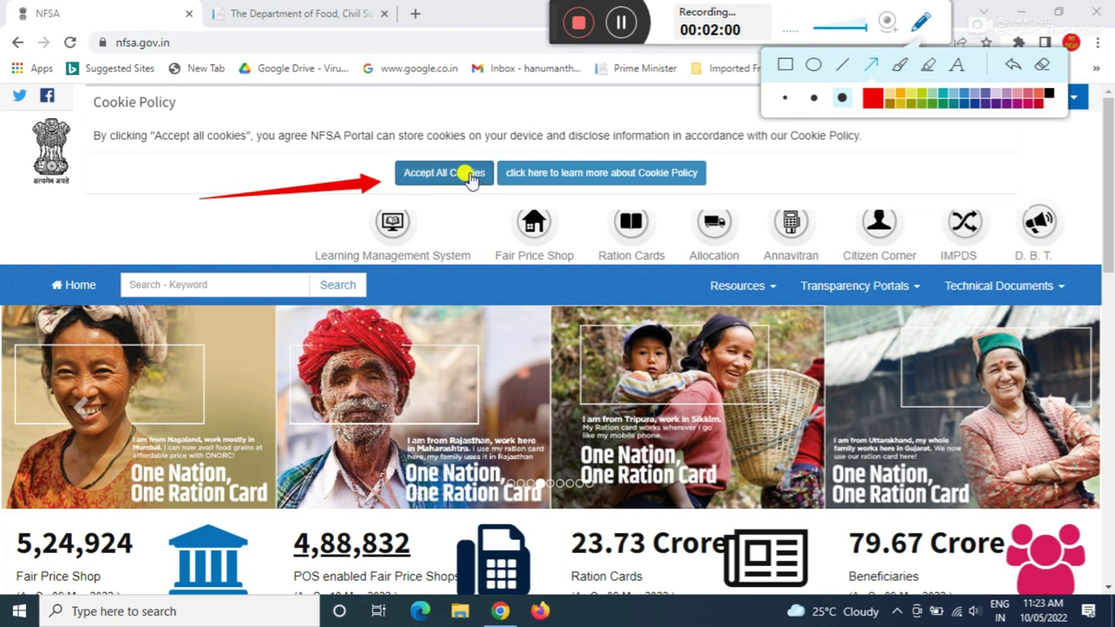
left_click(471, 178)
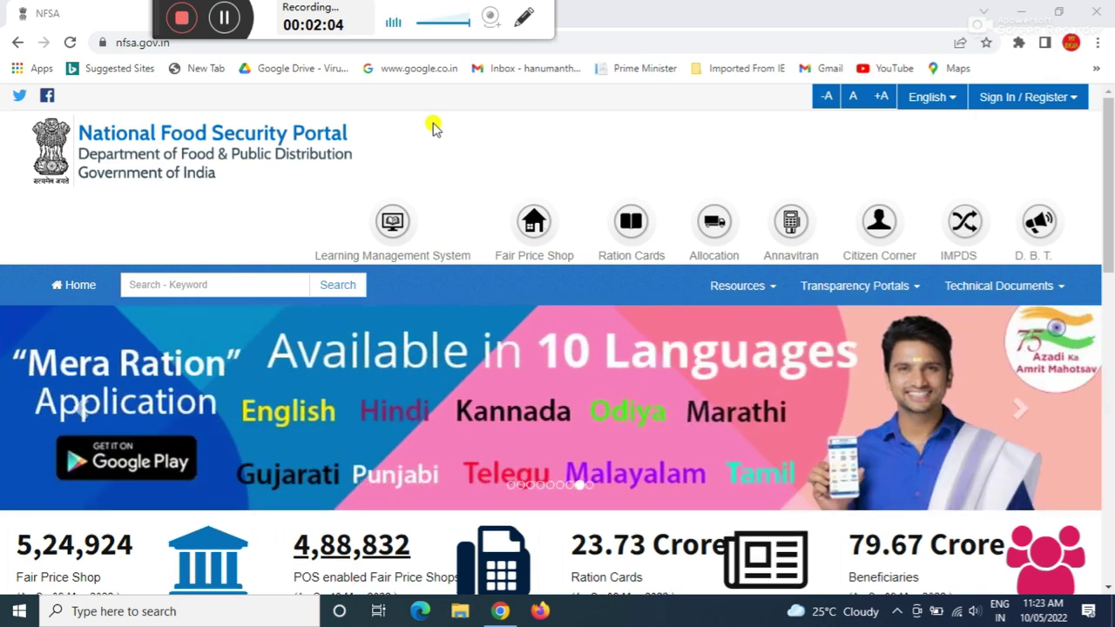
Step: Point a red arrow at the Sign In / Register option and open the Public Log In page
left_click(524, 17)
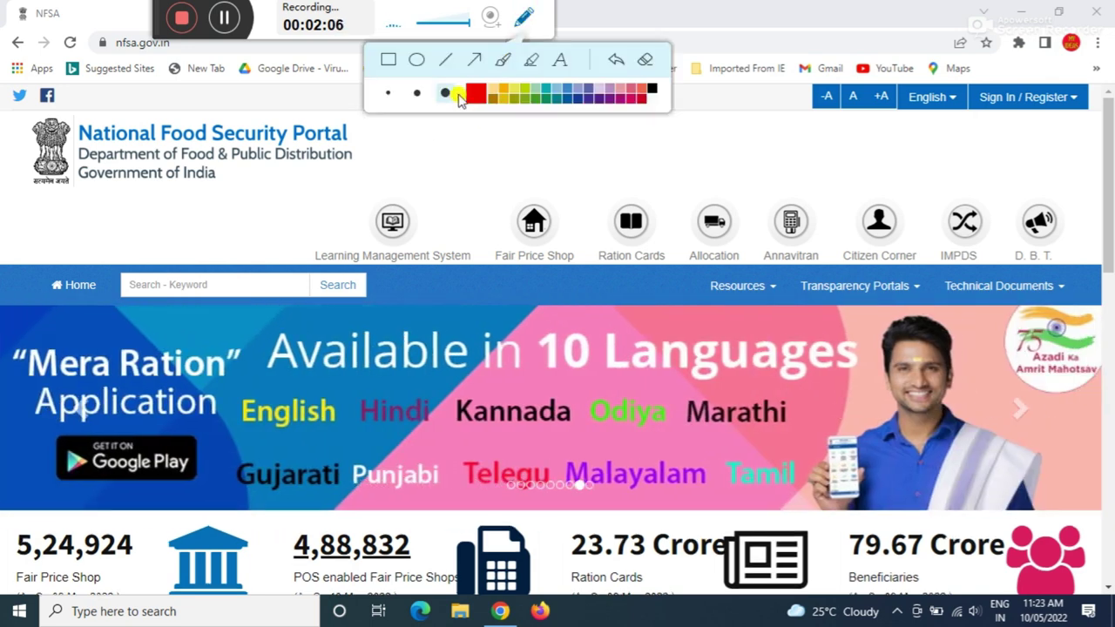
left_click(475, 61)
mouse_move(880, 176)
left_mouse_down()
mouse_move(974, 142)
mouse_move(1005, 117)
left_mouse_up()
left_click(1053, 97)
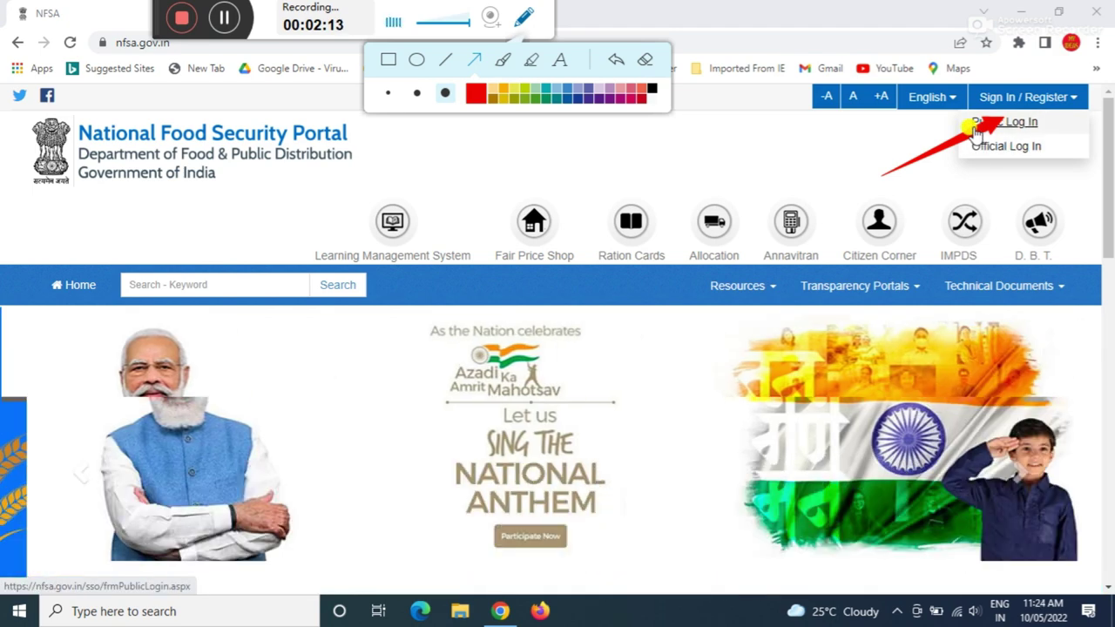
left_click_drag(958, 135, 932, 144)
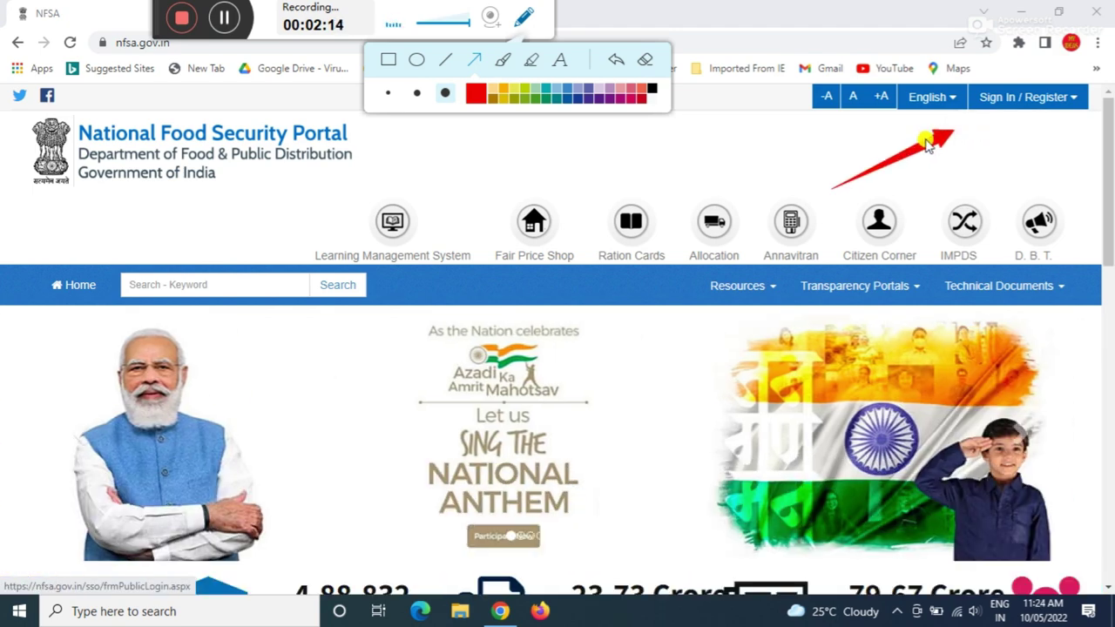
left_click(1028, 96)
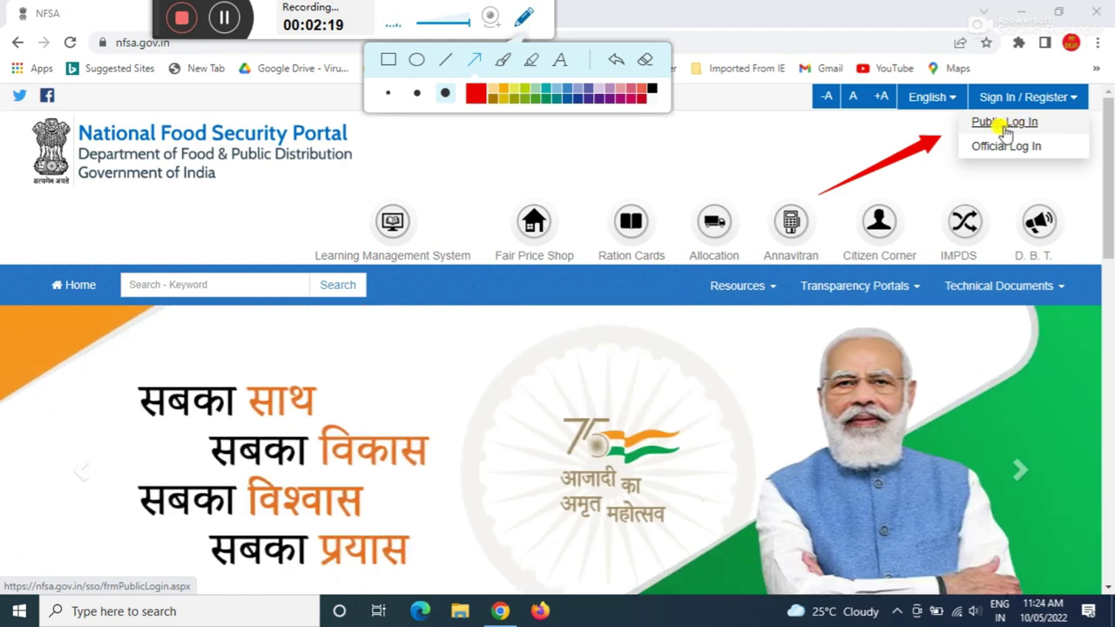
left_click(1005, 123)
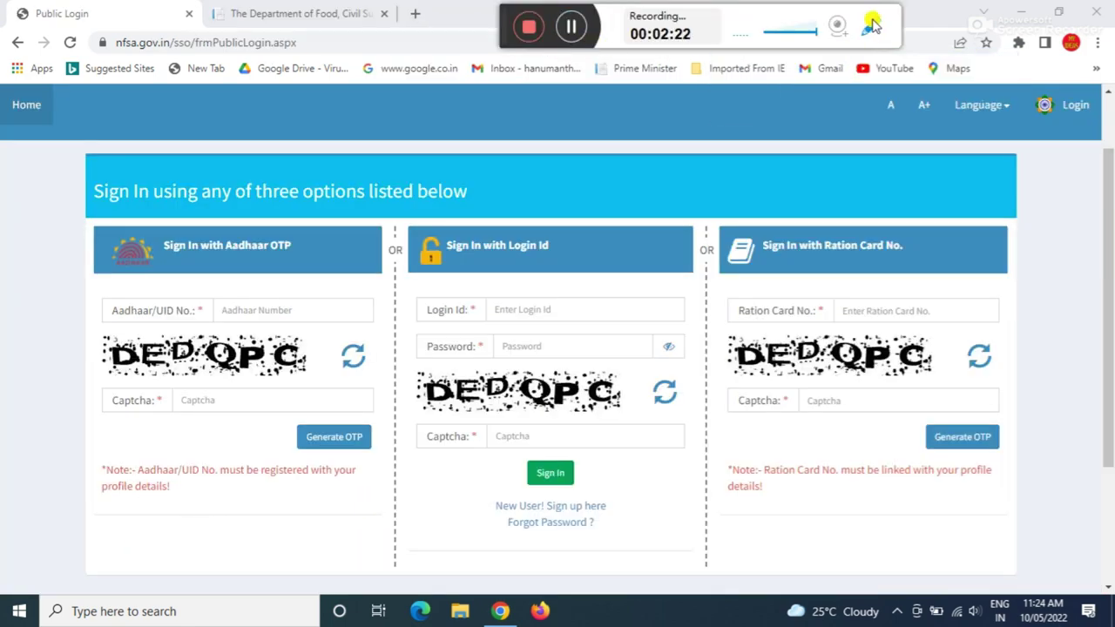
Step: Mark the Sign In with Login Id heading and the new user sign-up link with red arrows
left_click(872, 26)
left_click(824, 69)
left_click_drag(683, 146, 554, 223)
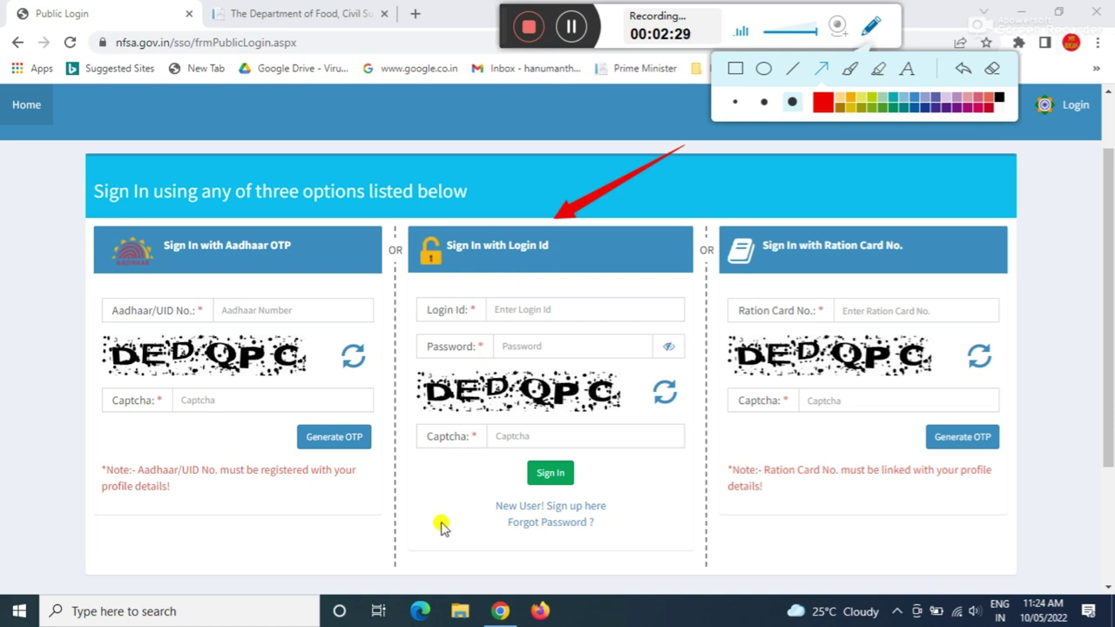
left_click_drag(331, 547, 488, 516)
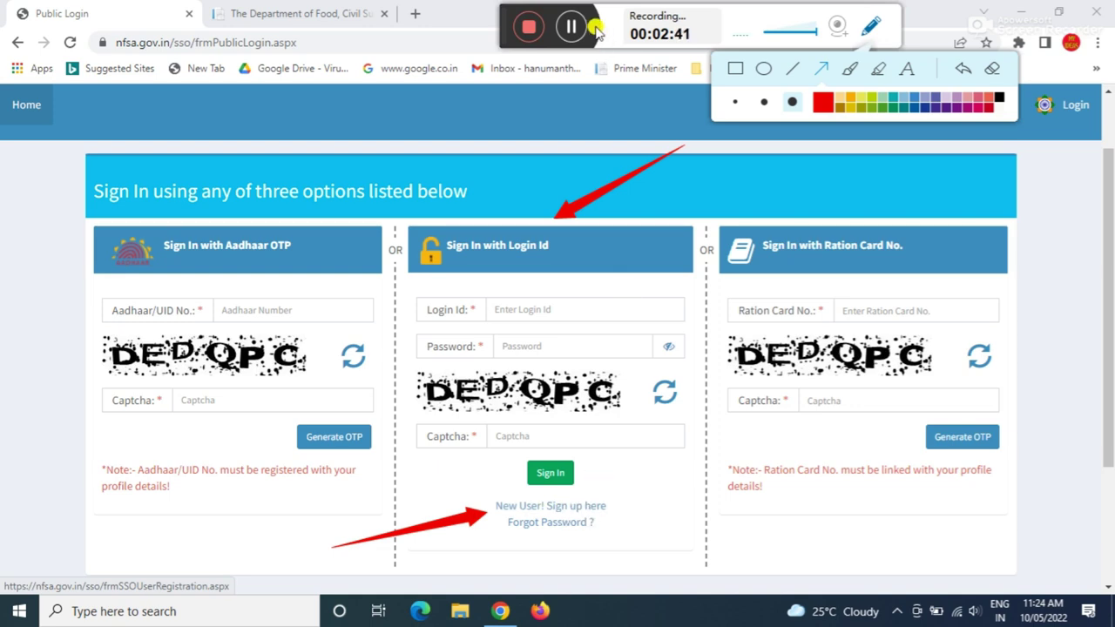
left_click(572, 26)
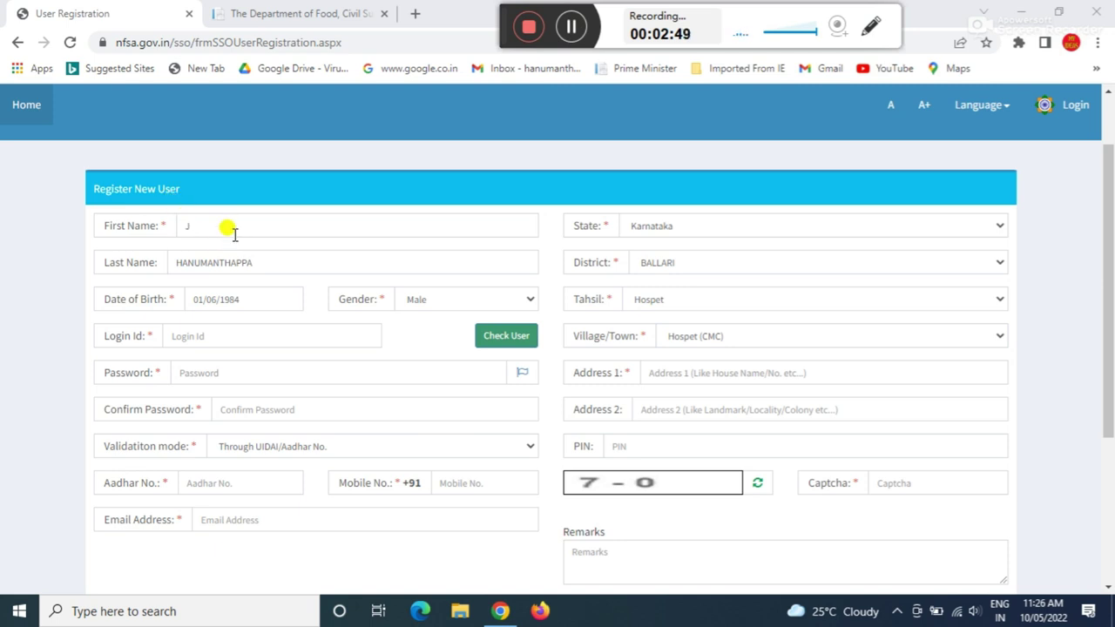
Step: Review the first name and browse the State options in the new user registration form
left_click(198, 227)
type("J")
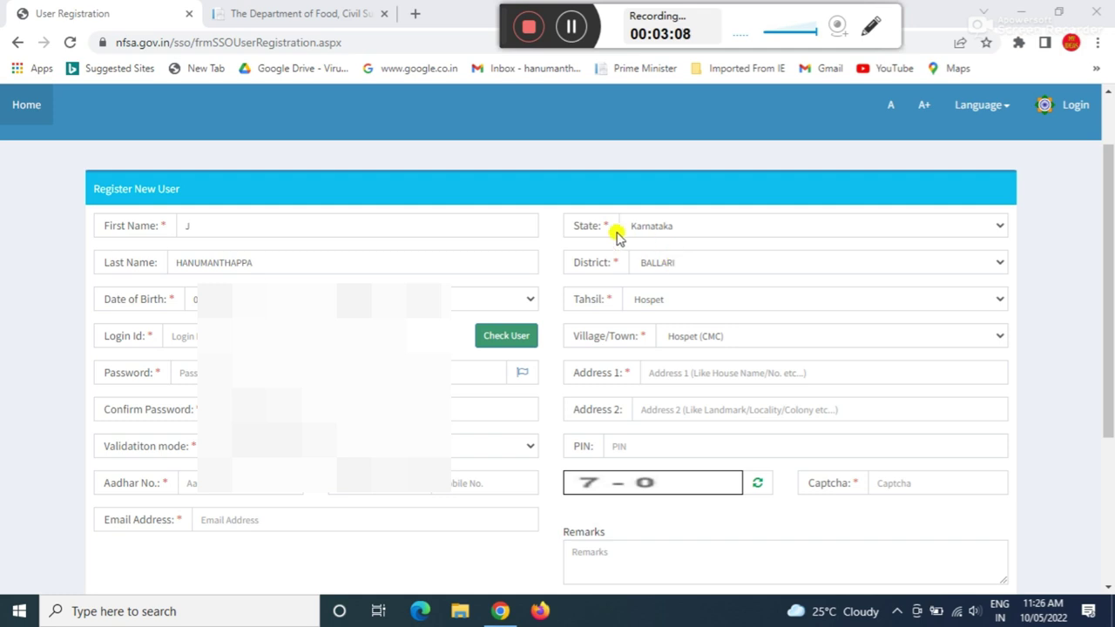
left_click(697, 230)
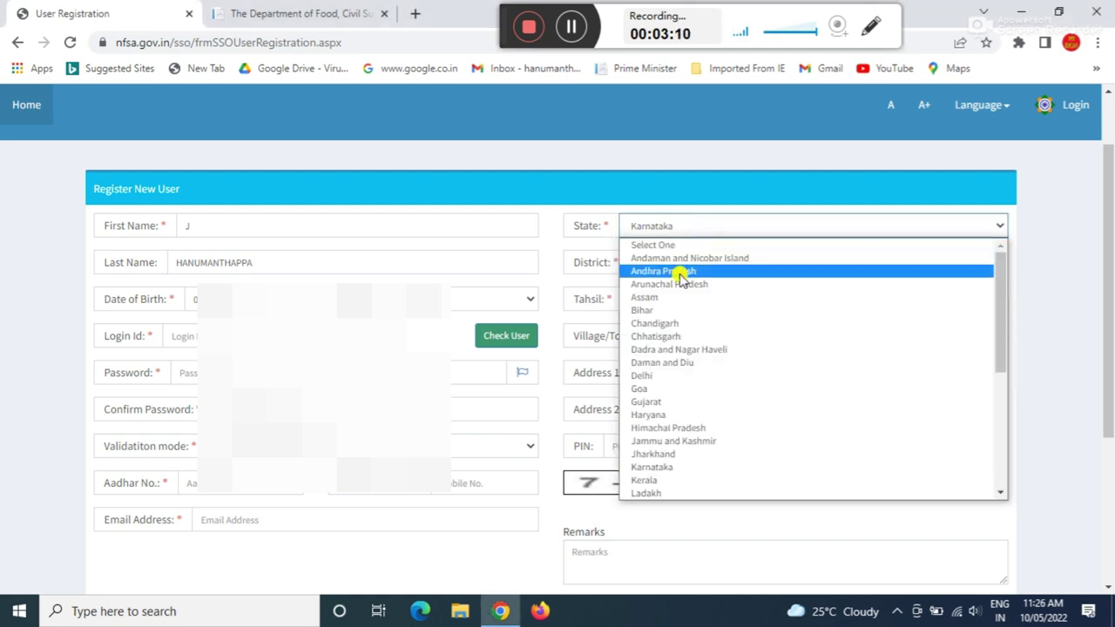
scroll(684, 270, "down", 6)
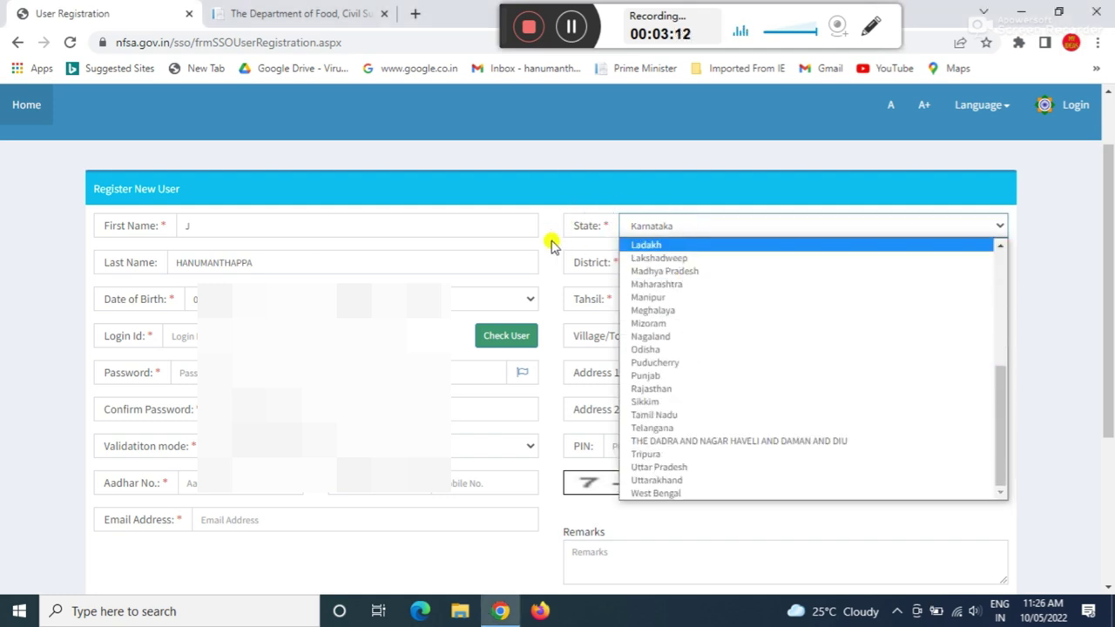
left_click(554, 244)
Step: Check the District, Tahsil and Village/Town selections in the registration form, keeping the chosen entries
left_click(680, 264)
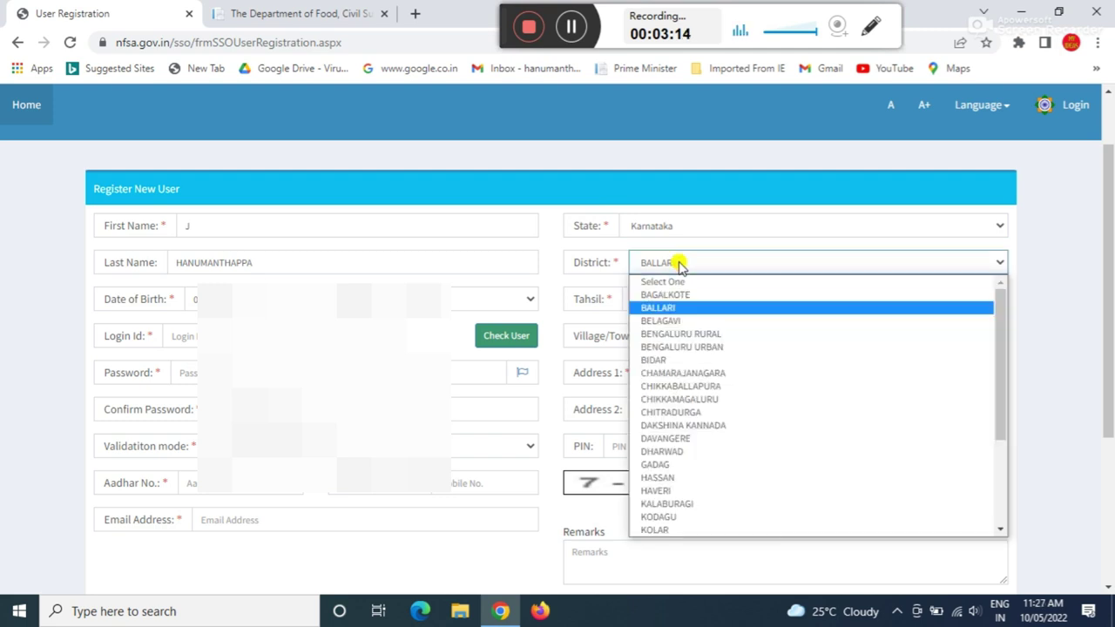
left_click(676, 262)
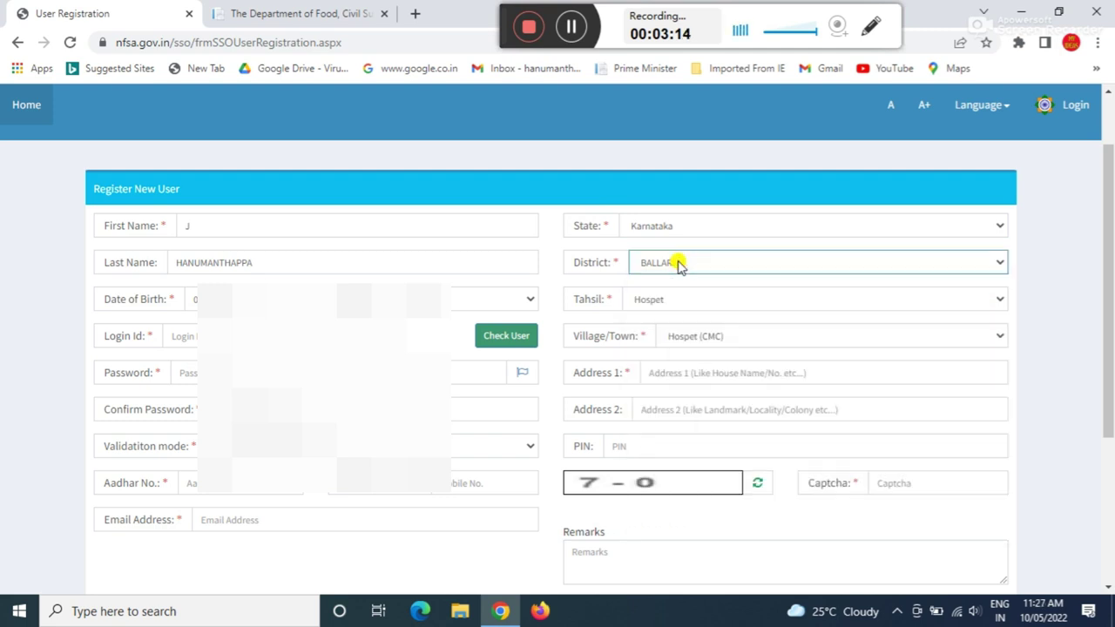
left_click(665, 302)
left_click(664, 305)
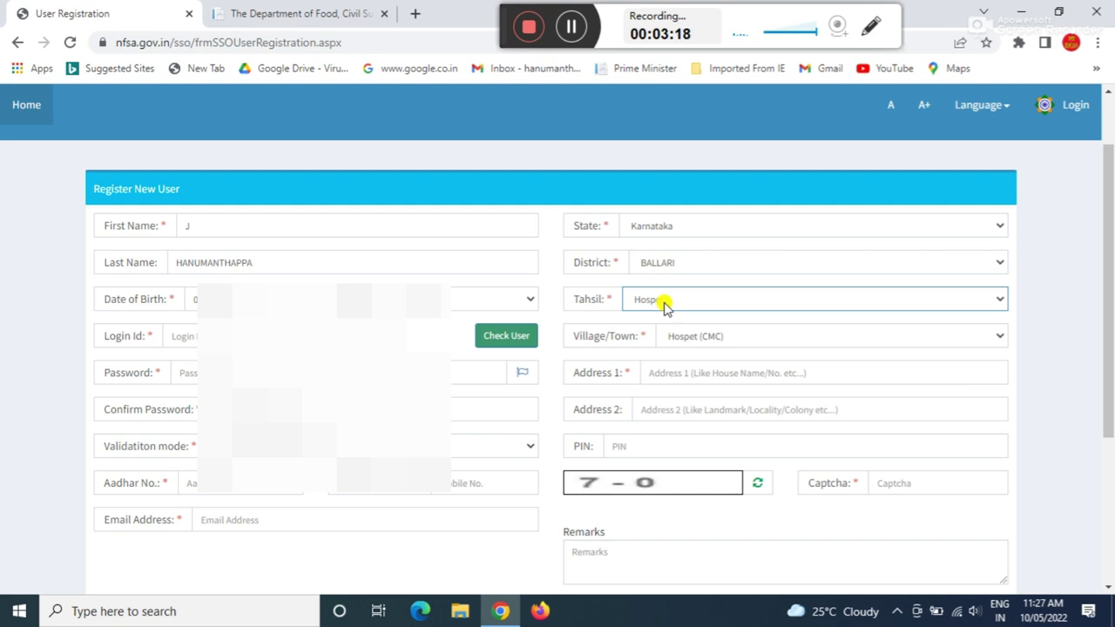
left_click(728, 344)
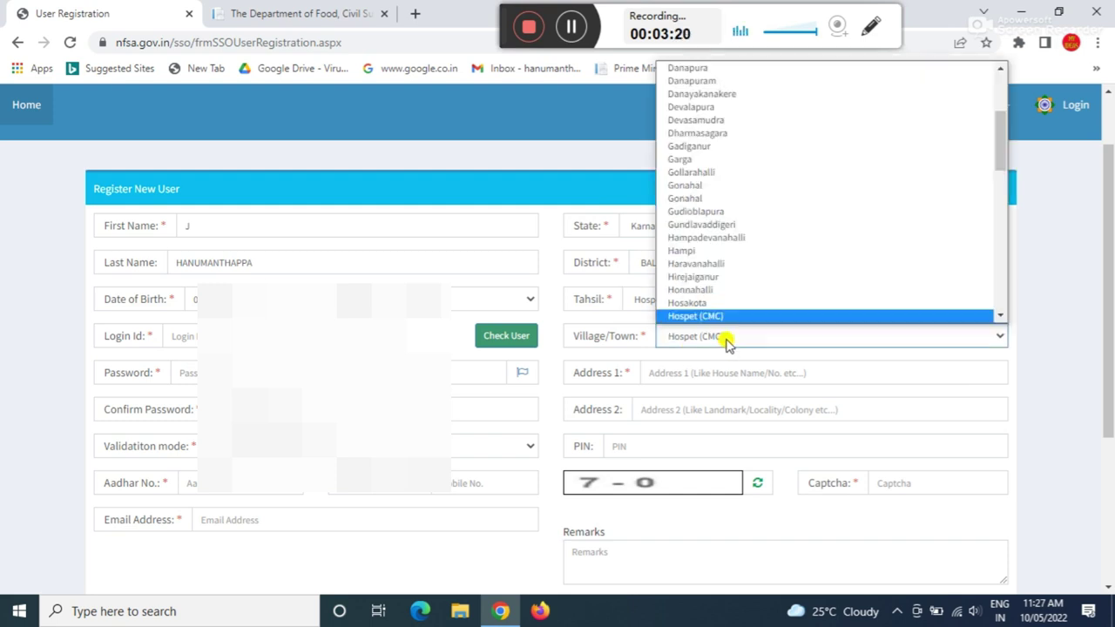
left_click(727, 342)
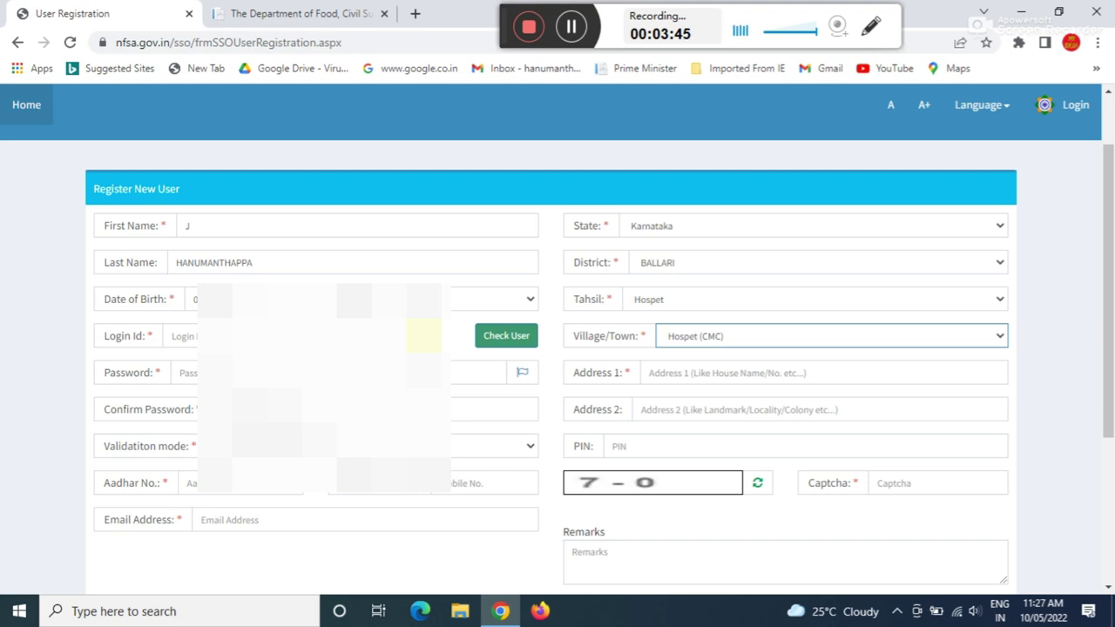
left_click(570, 27)
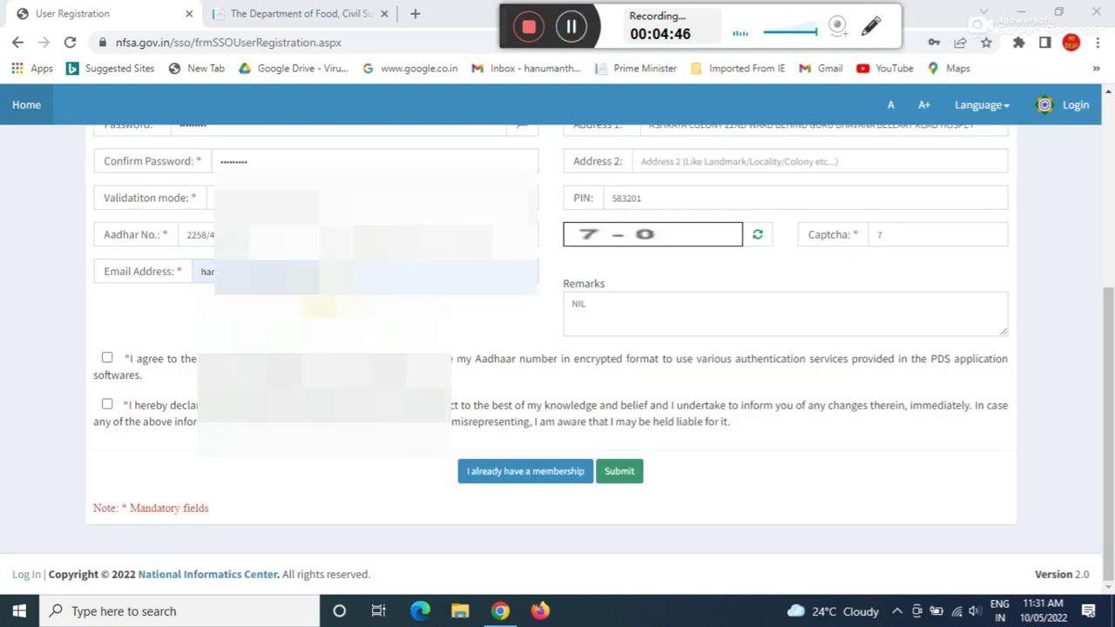
Step: Agree to the Aadhaar consent terms and the declaration, and submit the registration, confirming to proceed with the data
left_click(107, 358)
left_click(106, 404)
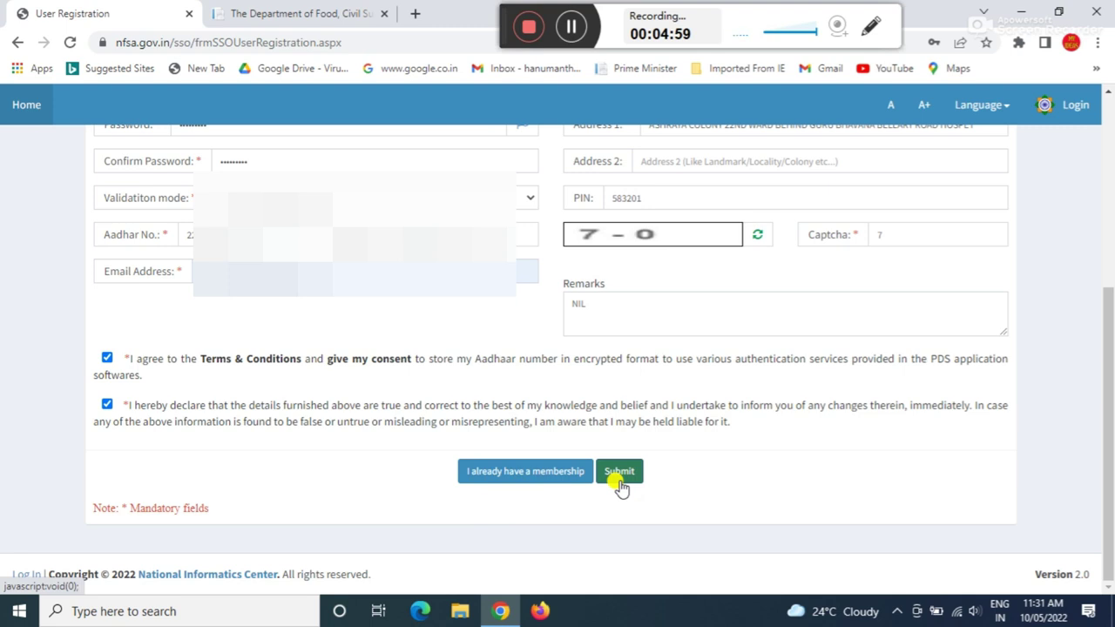
left_click(571, 26)
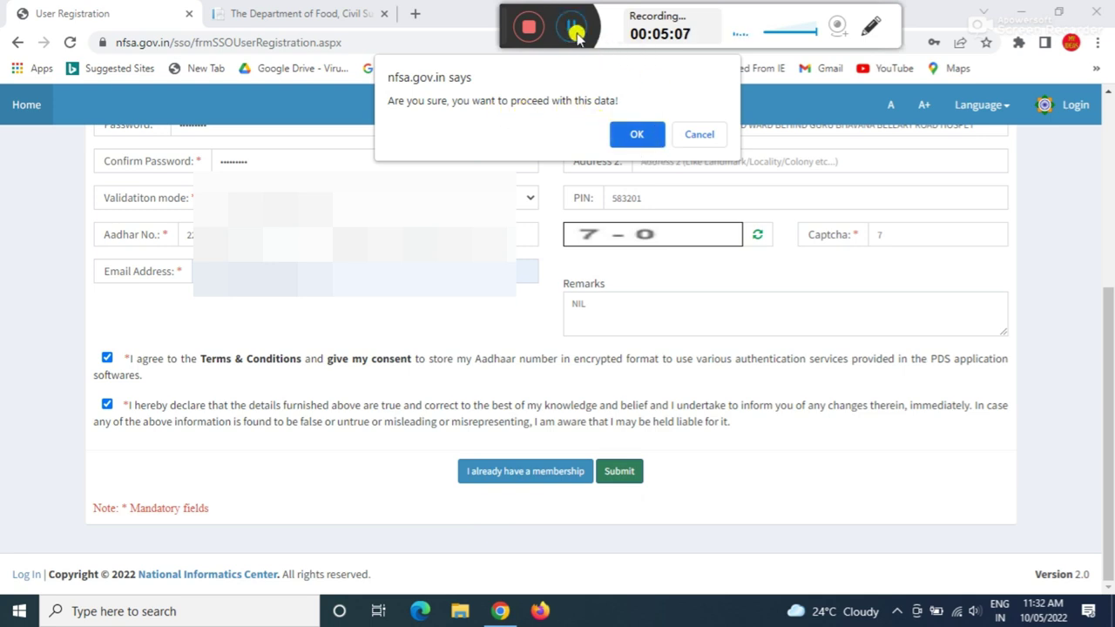
key("Return")
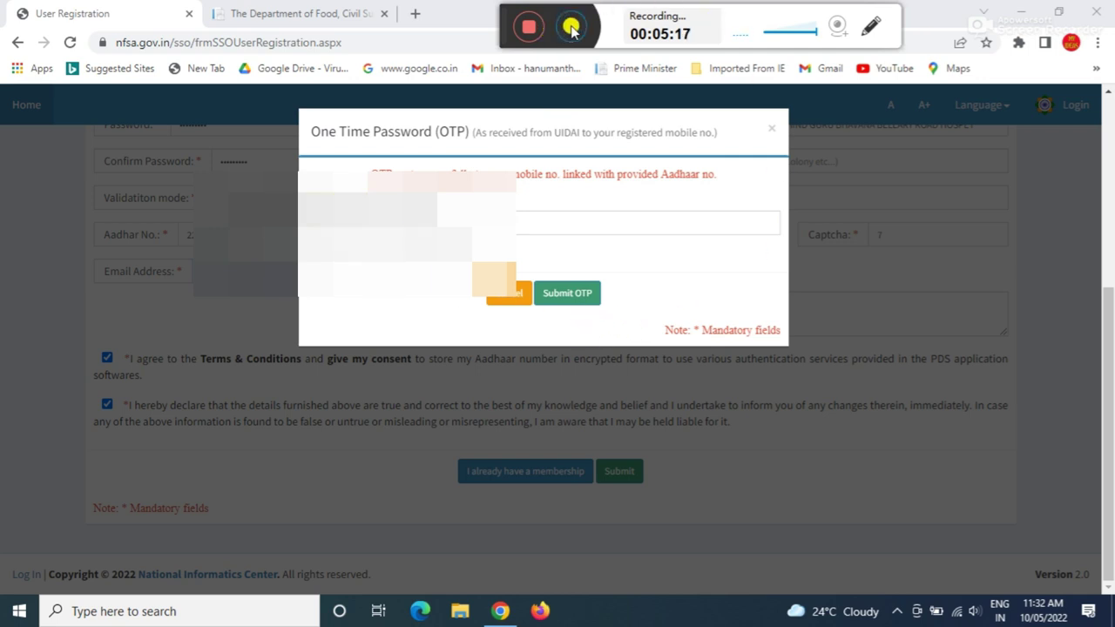
left_click(571, 27)
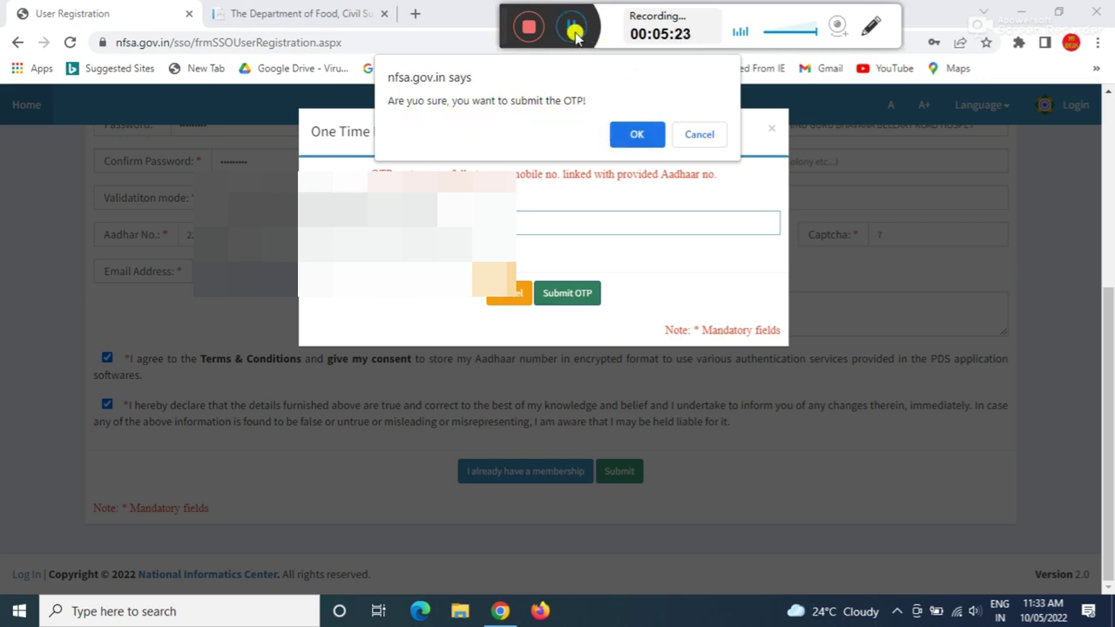
left_click(575, 35)
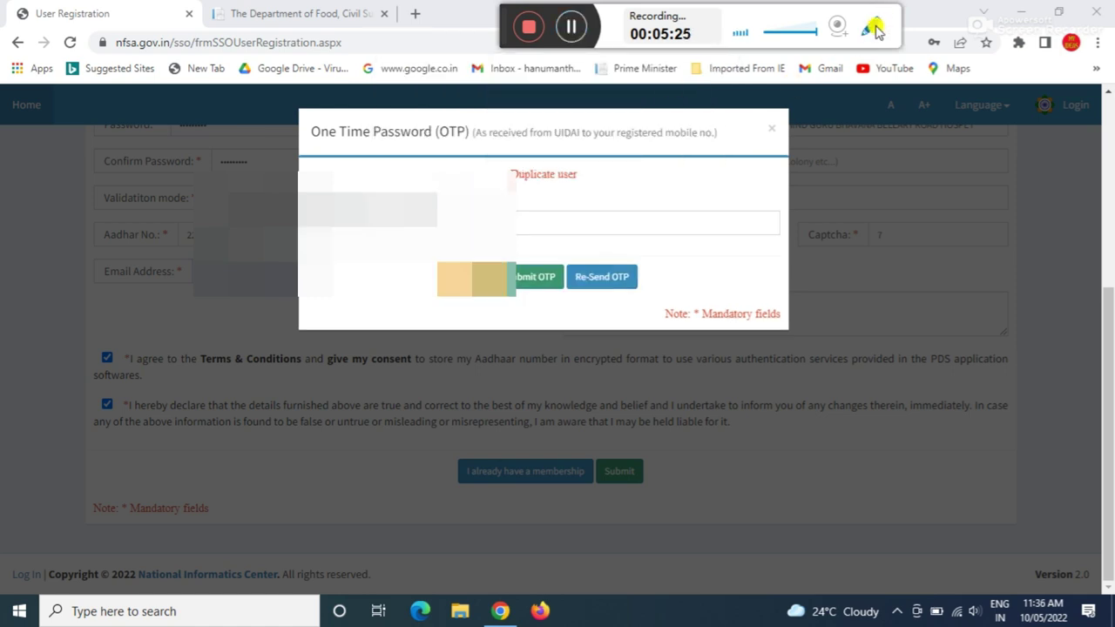
Step: Mark the Duplicate user message in the One Time Password dialog with a red arrow
left_click(871, 26)
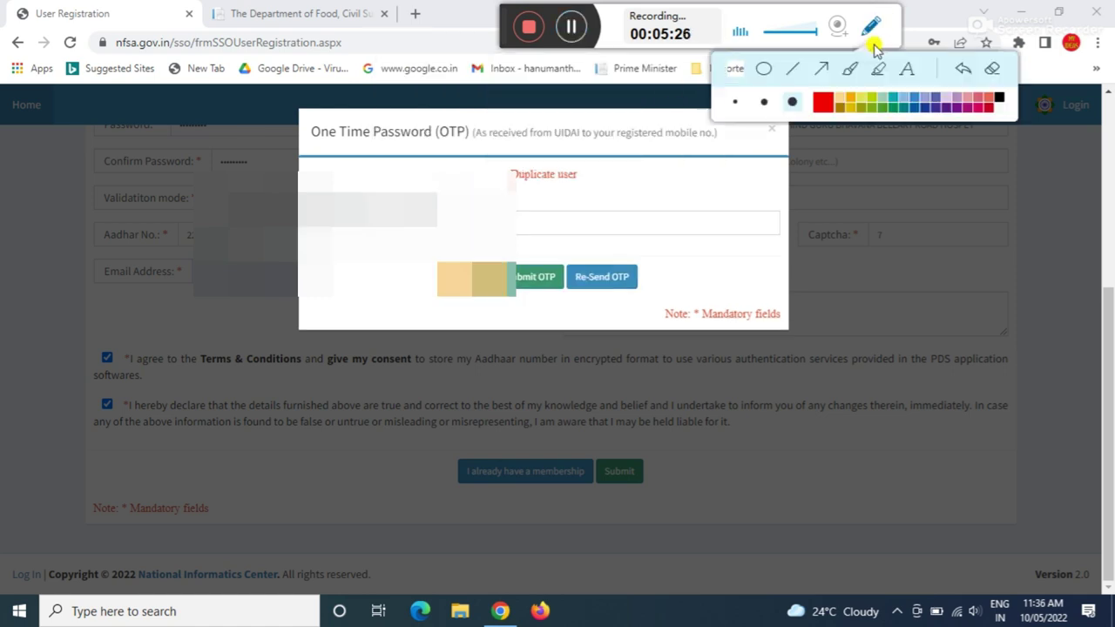
left_click(821, 68)
left_click_drag(776, 174, 595, 179)
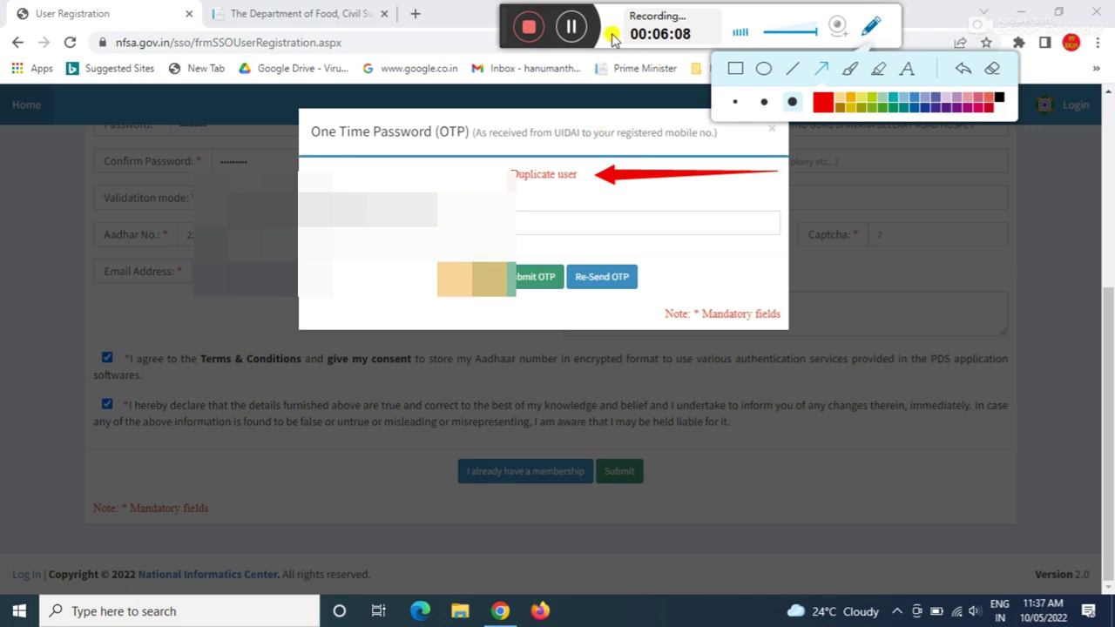
left_click(573, 29)
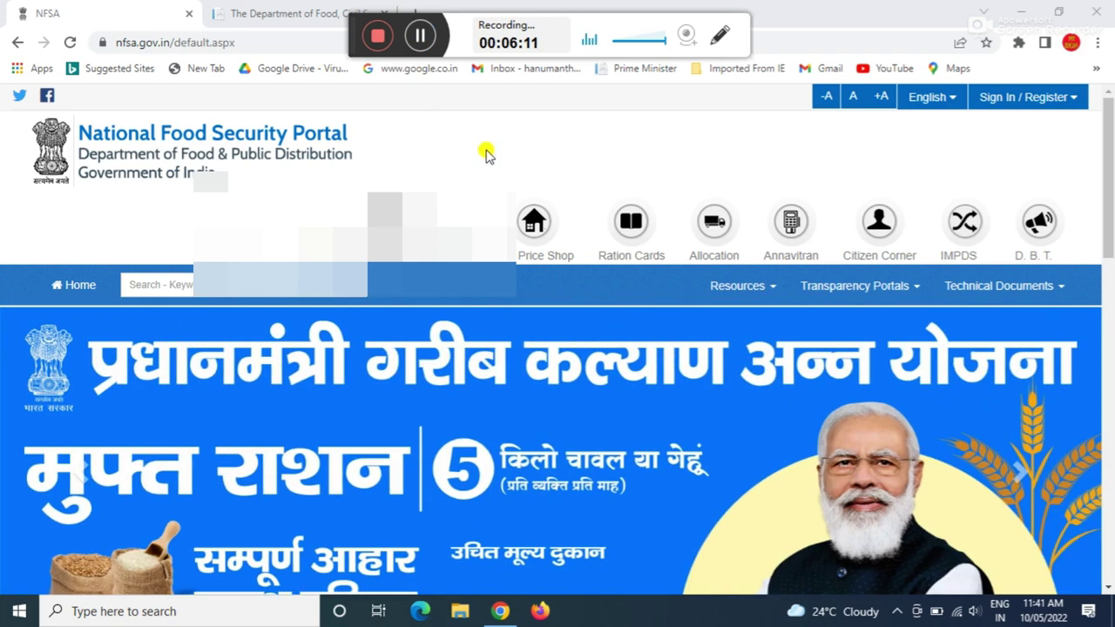
Step: Mark HelpLine Telephone Nos and Online Grievance in the home page's Online Complaint section with red arrows
scroll(486, 157, "down", 5)
scroll(486, 165, "down", 2)
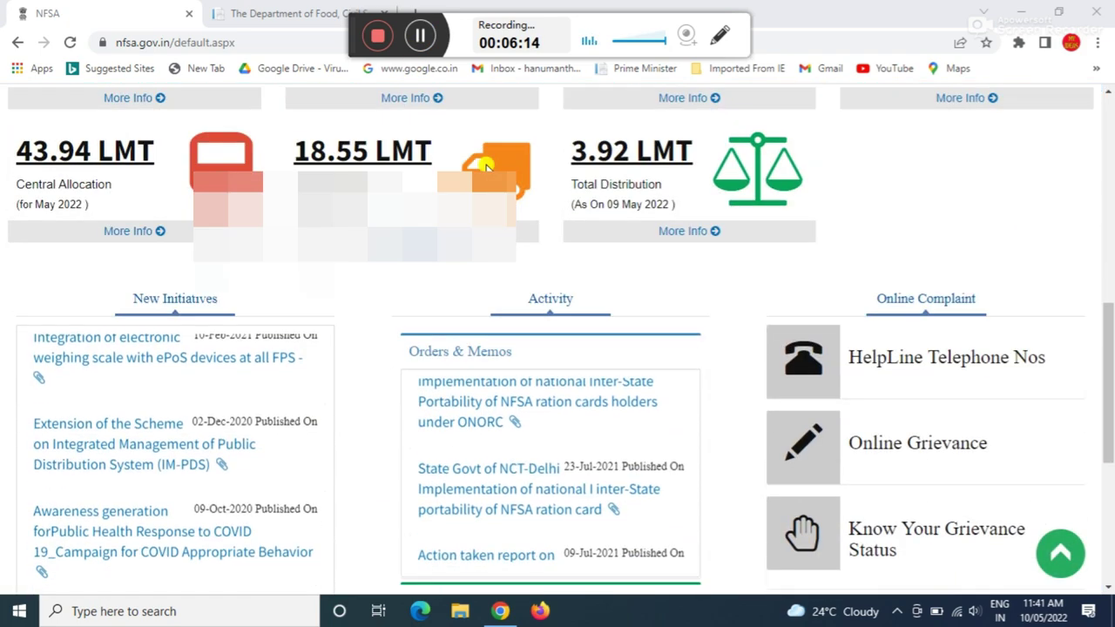
left_click(721, 35)
left_click(670, 80)
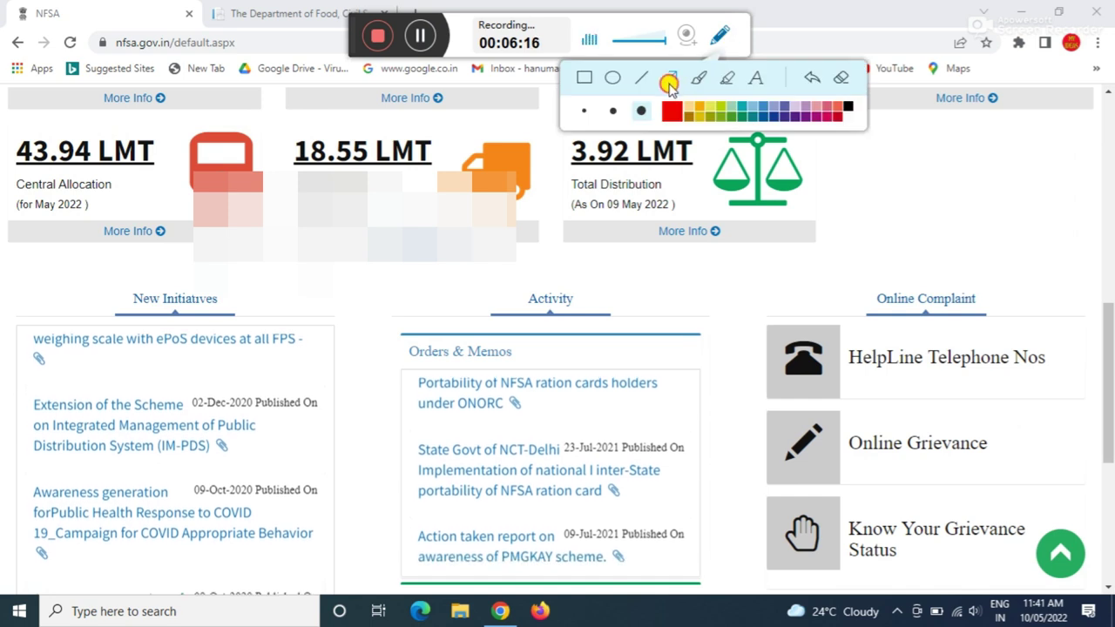
left_click_drag(677, 253, 866, 331)
mouse_move(626, 355)
left_mouse_down()
mouse_move(667, 386)
mouse_move(772, 415)
left_mouse_up()
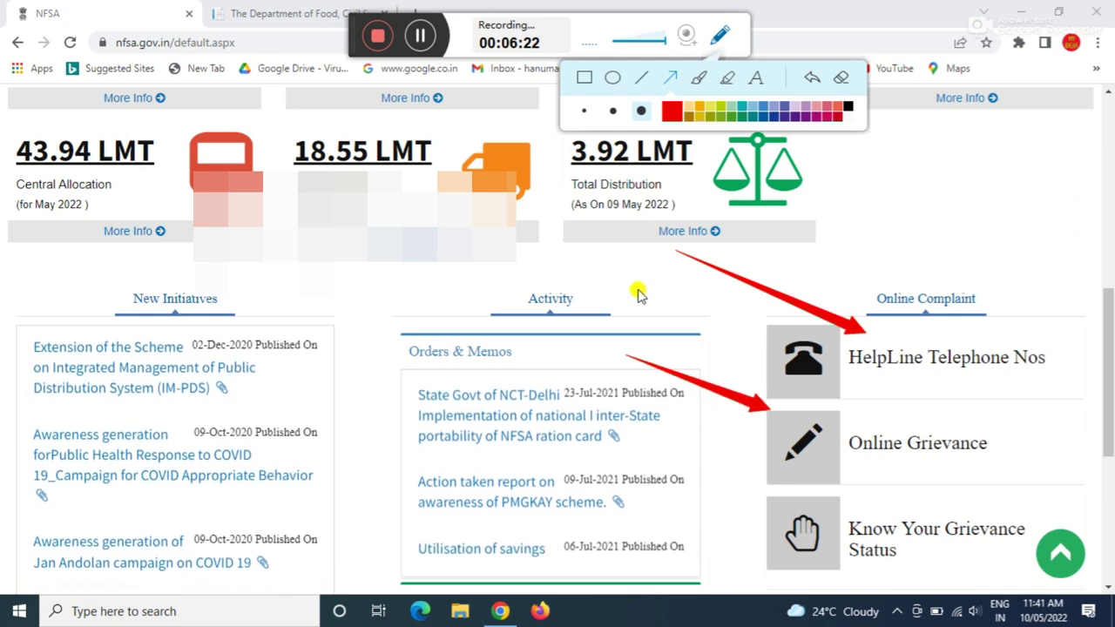